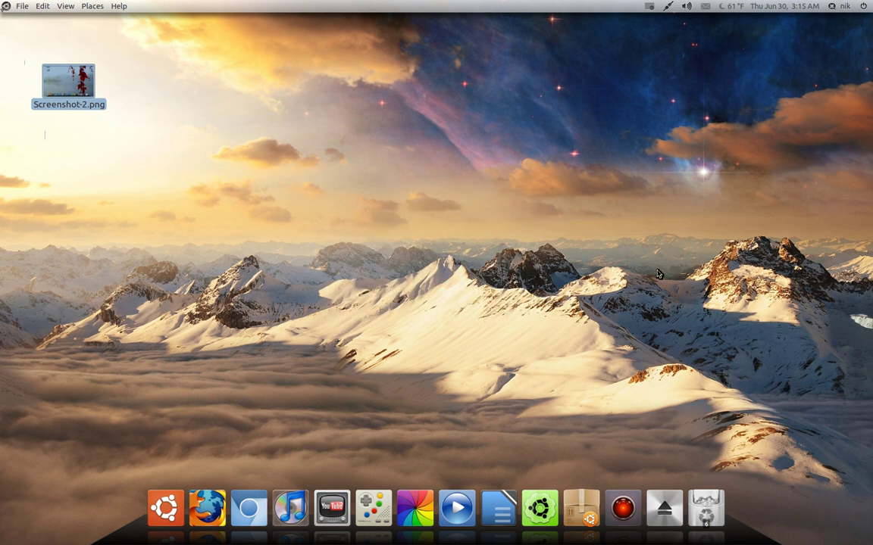
Open and close the top-panel messaging menu a few times, then deselect the Screenshot-2.png desktop icon.
{"action": "left_click", "coordinate": [699, 5]}
{"action": "left_click", "coordinate": [394, 273]}
{"action": "left_click", "coordinate": [706, 6]}
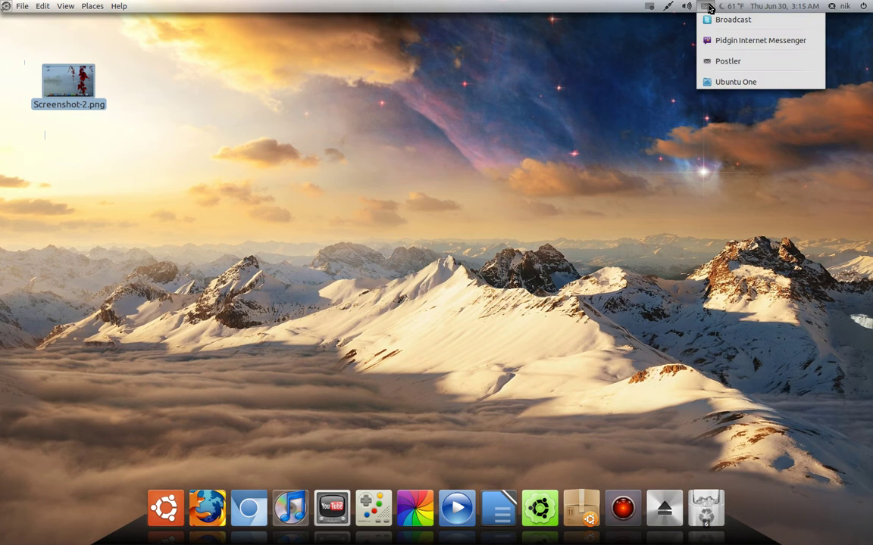
{"action": "left_click", "coordinate": [708, 8]}
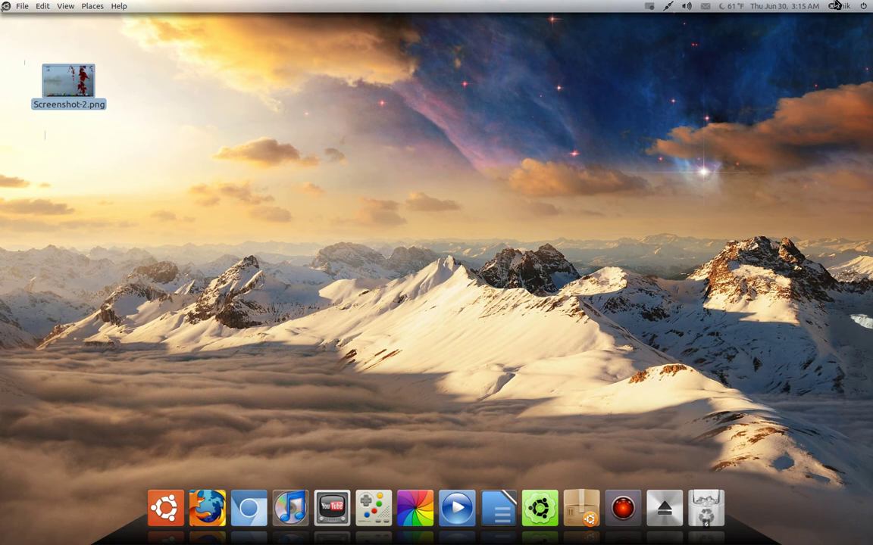
{"action": "left_click", "coordinate": [706, 7]}
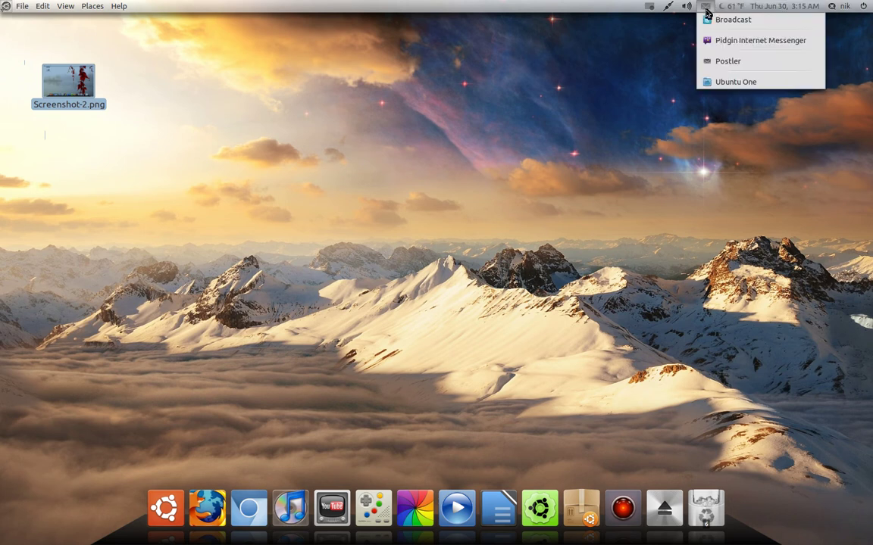
{"action": "left_click", "coordinate": [706, 7]}
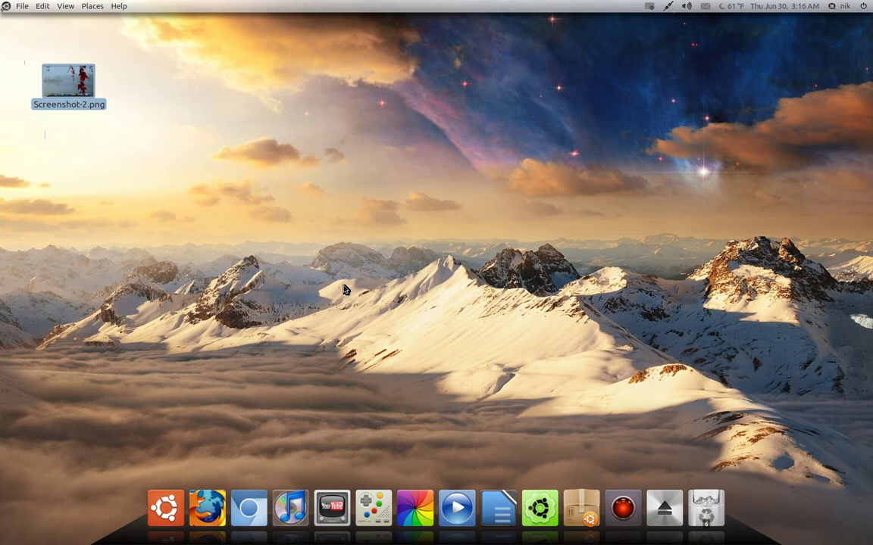
{"action": "left_click", "coordinate": [305, 239]}
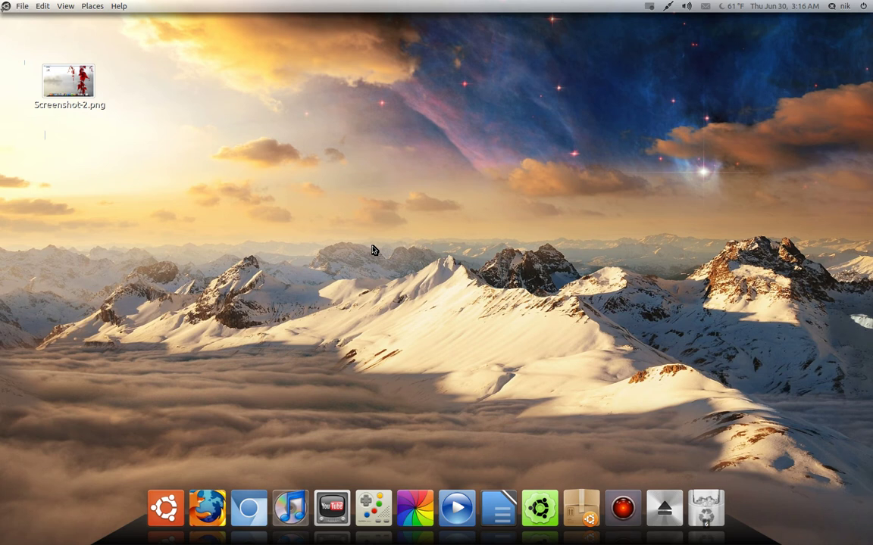
Launch a terminal from Accessories and run 'gksu nautilus', entering the administrator password.
{"action": "left_click", "coordinate": [5, 6]}
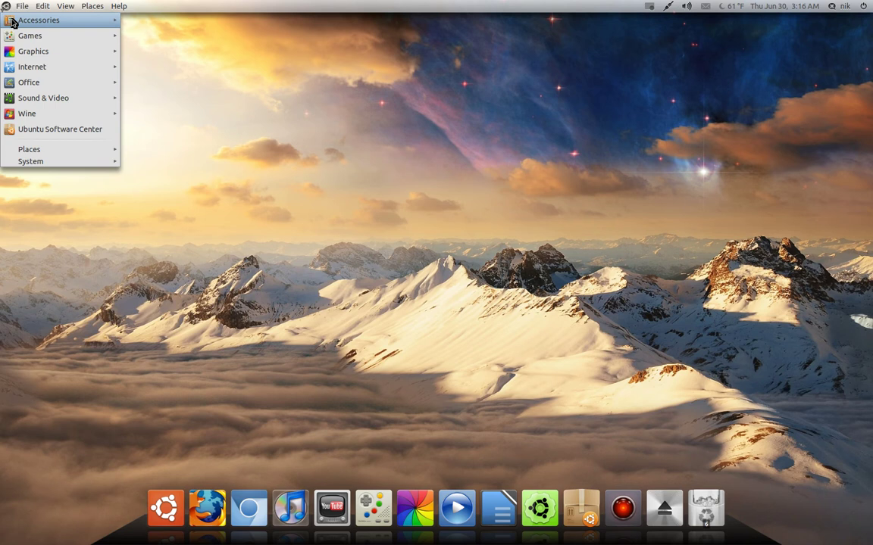
{"action": "mouse_move", "coordinate": [37, 20]}
{"action": "left_click", "coordinate": [204, 239]}
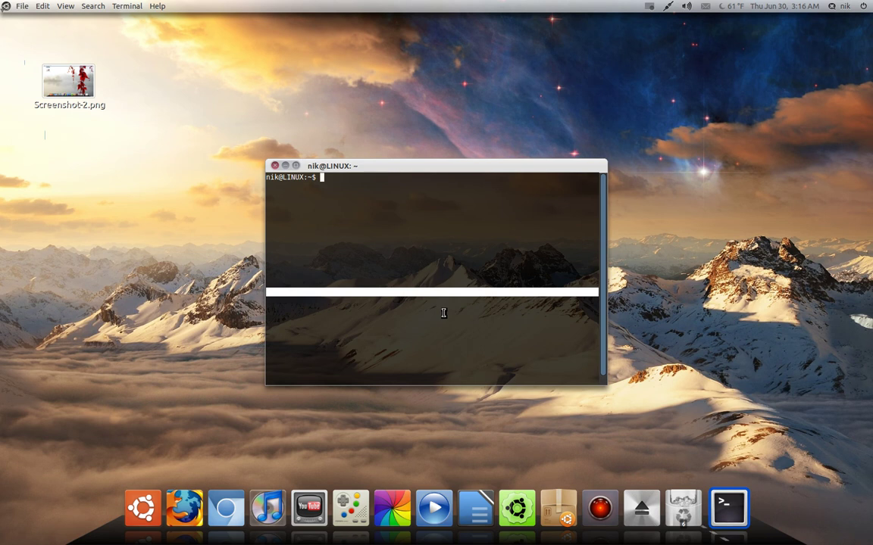
{"action": "type", "text": "gksu nautilus"}
{"action": "key", "text": "Return"}
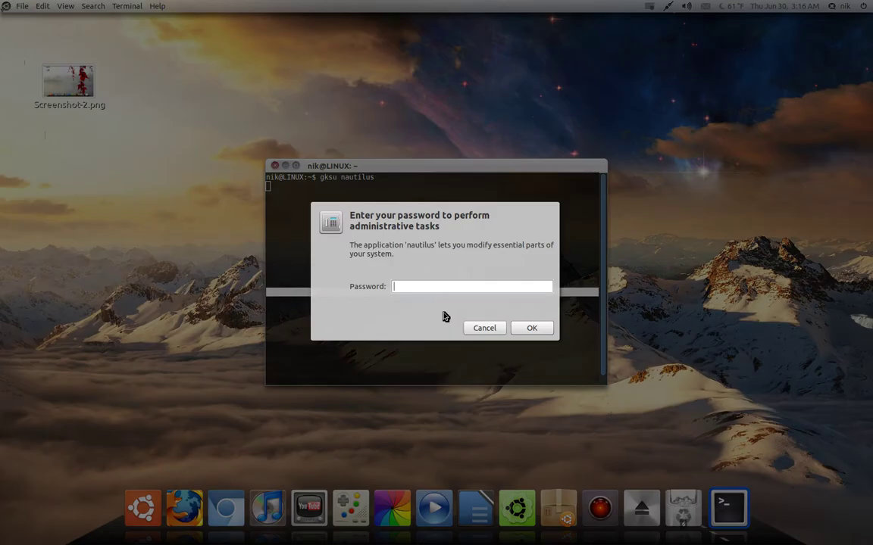
{"action": "key", "text": "Return"}
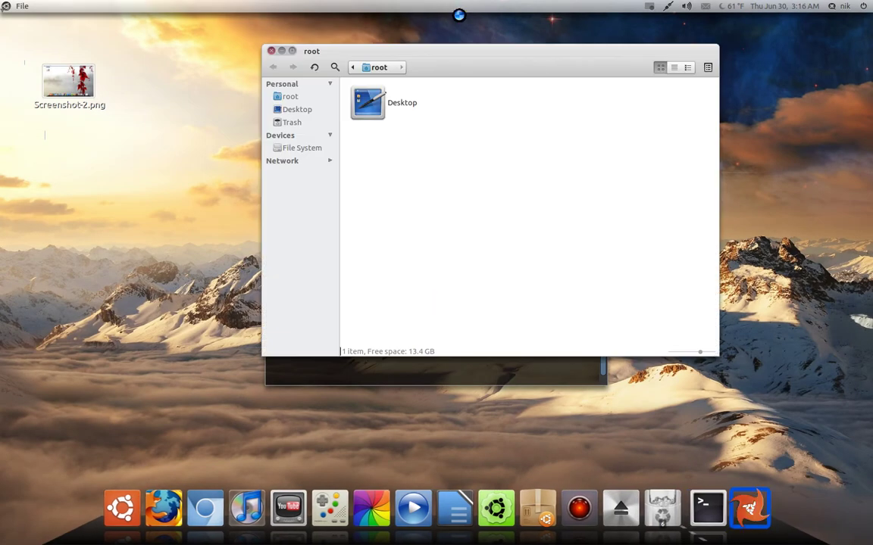
Go from File System through usr and share into the icons folder, then scroll its theme list.
{"action": "left_click", "coordinate": [292, 165]}
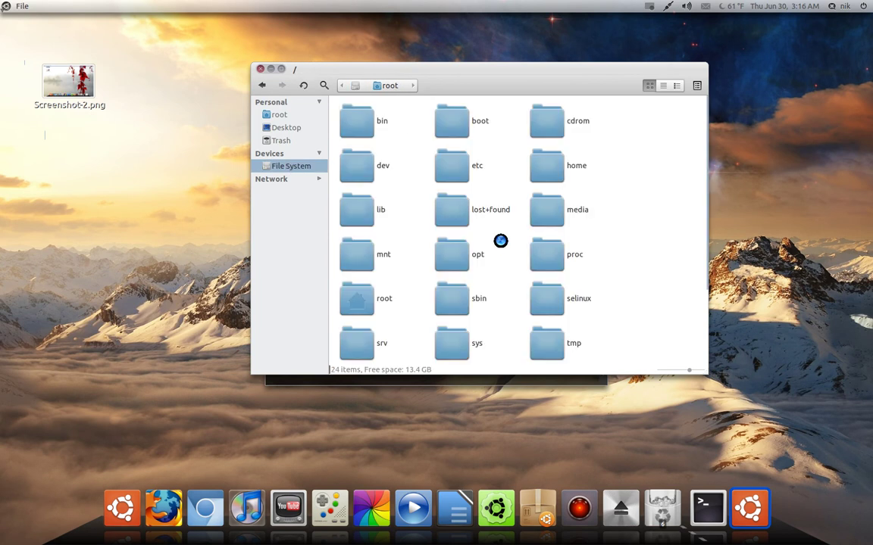
{"action": "type", "text": "usr"}
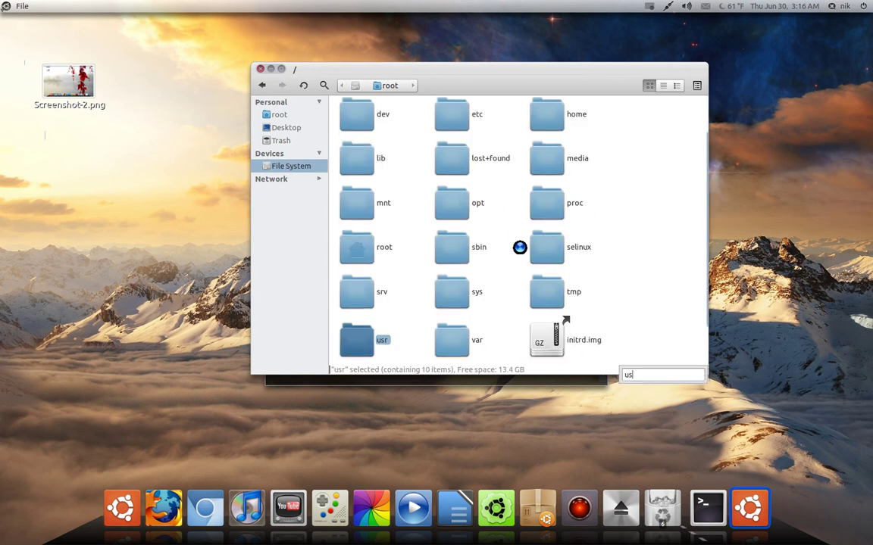
{"action": "key", "text": "Return"}
{"action": "type", "text": "sh"}
{"action": "key", "text": "Return"}
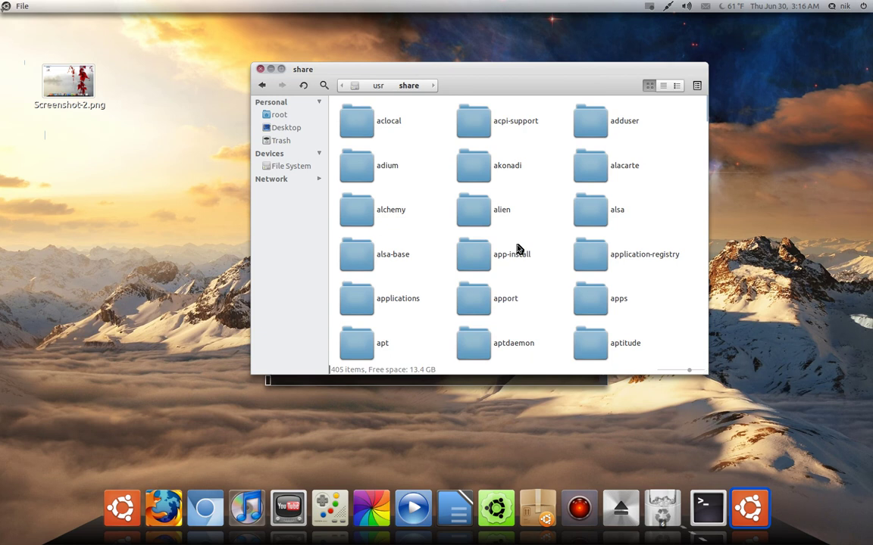
{"action": "type", "text": "icons"}
{"action": "key", "text": "Return"}
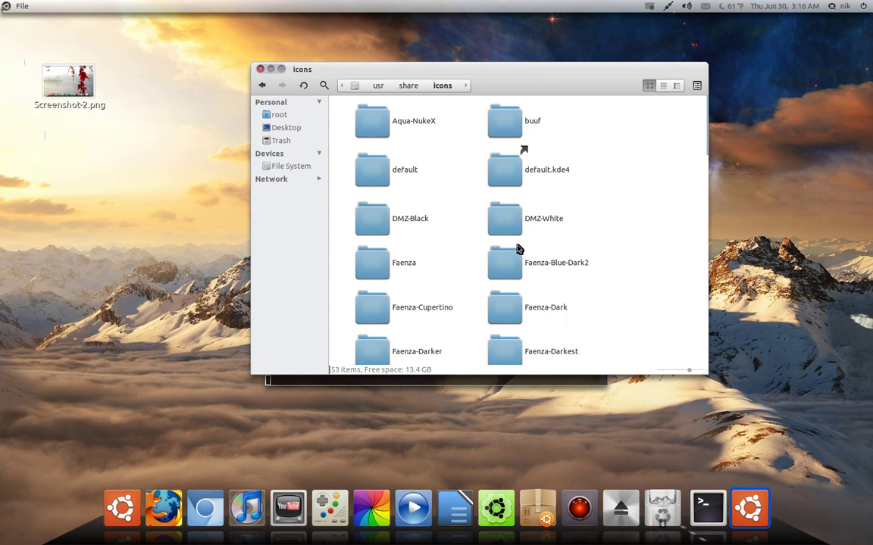
{"action": "scroll", "coordinate": [580, 242], "scroll_direction": "down", "scroll_amount": 1}
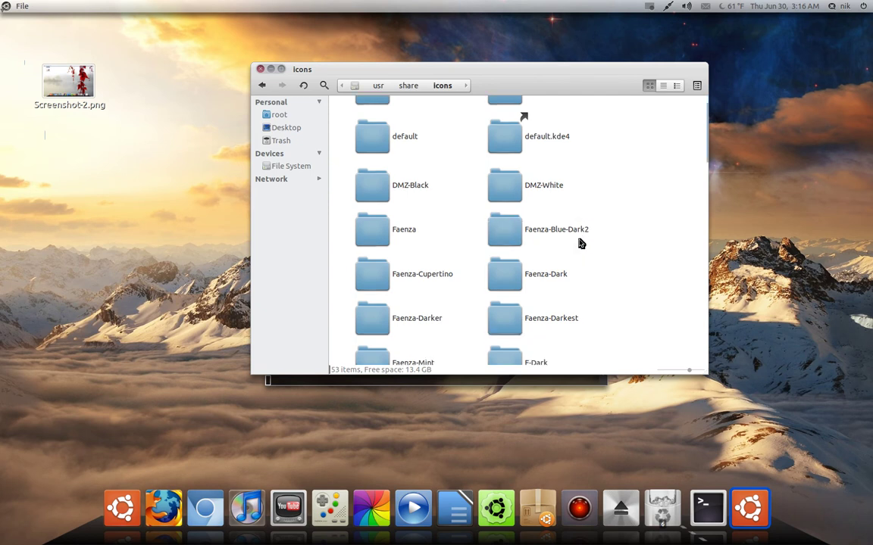
{"action": "scroll", "coordinate": [580, 243], "scroll_direction": "up", "scroll_amount": 1}
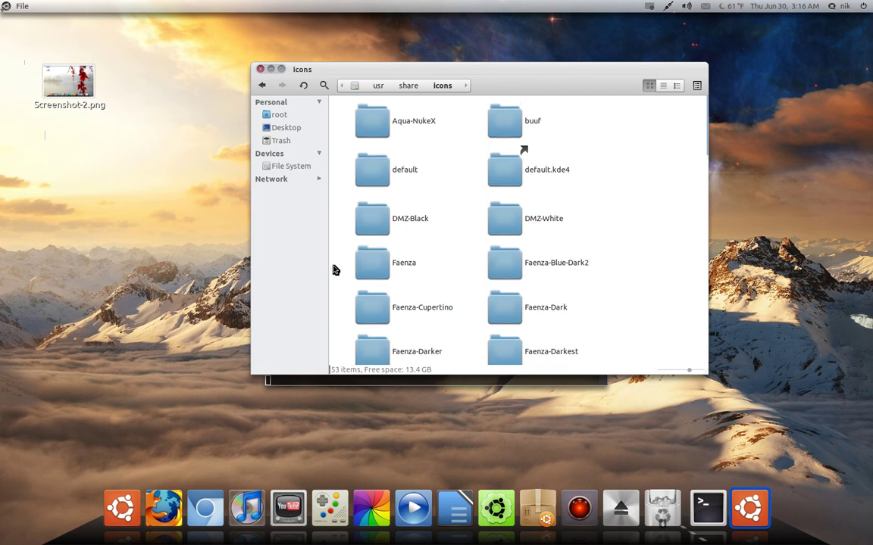
{"action": "scroll", "coordinate": [447, 262], "scroll_direction": "down", "scroll_amount": 1}
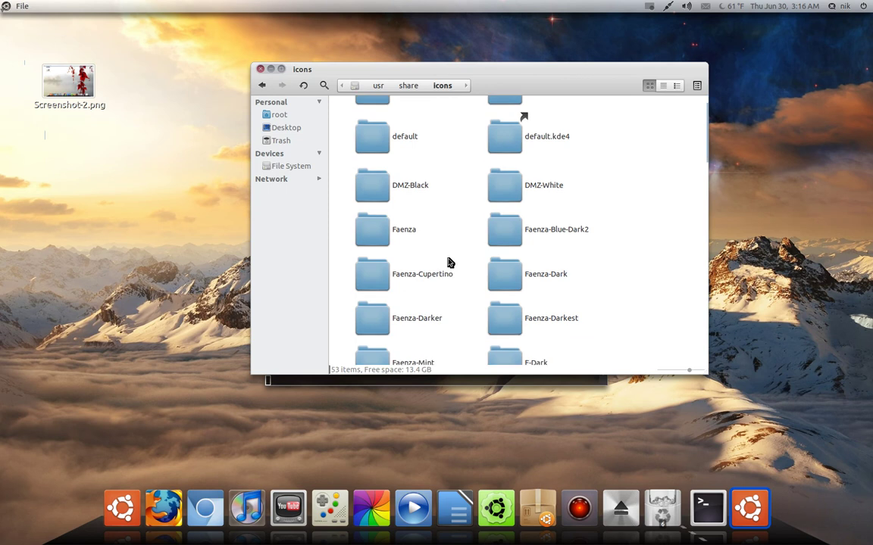
{"action": "scroll", "coordinate": [448, 263], "scroll_direction": "up", "scroll_amount": 1}
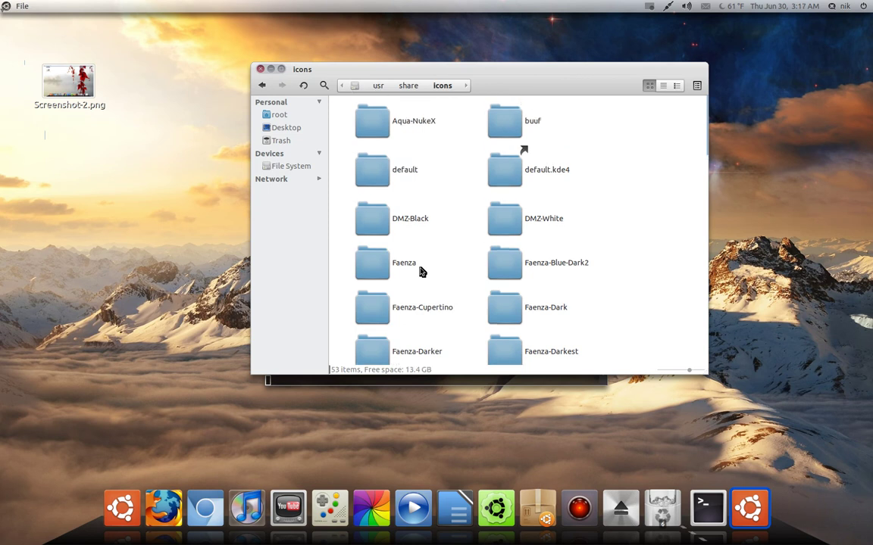
Go into Faenza > status > 22 and type 'in' to jump to the indicator-messages icons.
{"action": "double_click", "coordinate": [384, 271]}
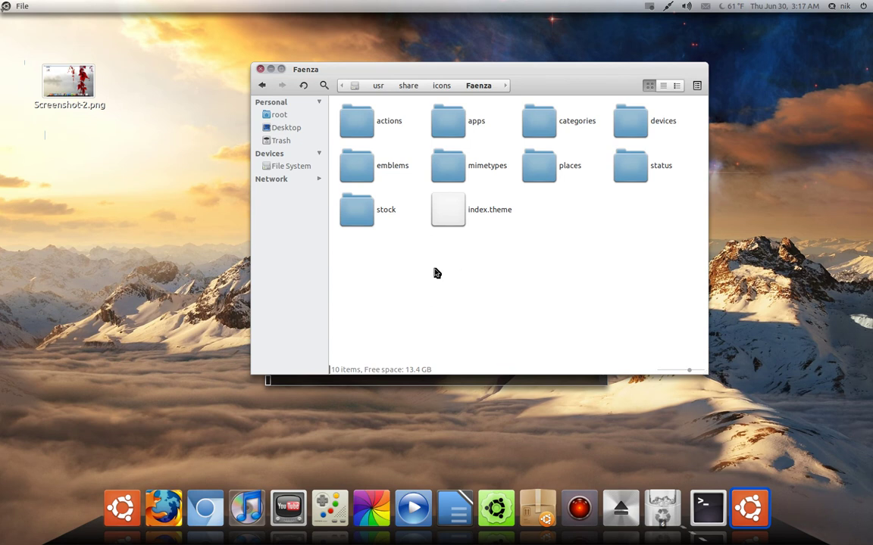
{"action": "double_click", "coordinate": [628, 166]}
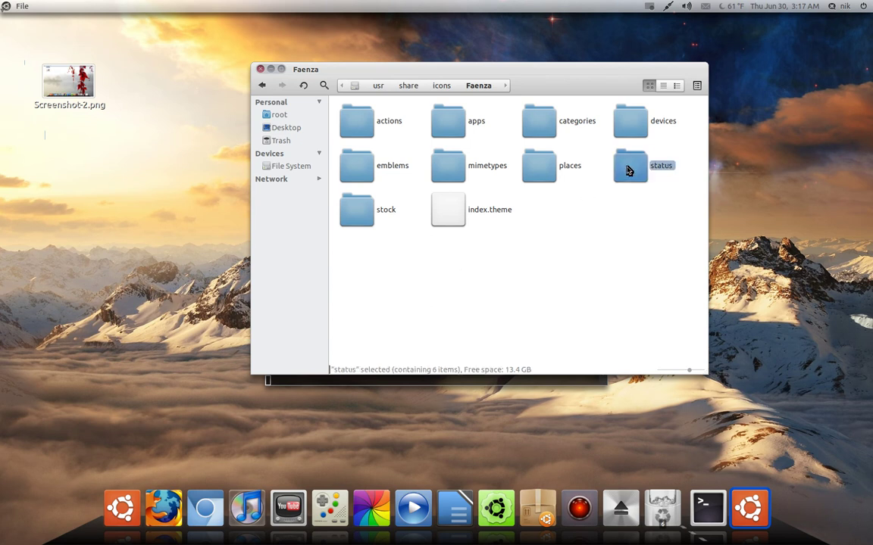
{"action": "double_click", "coordinate": [440, 136]}
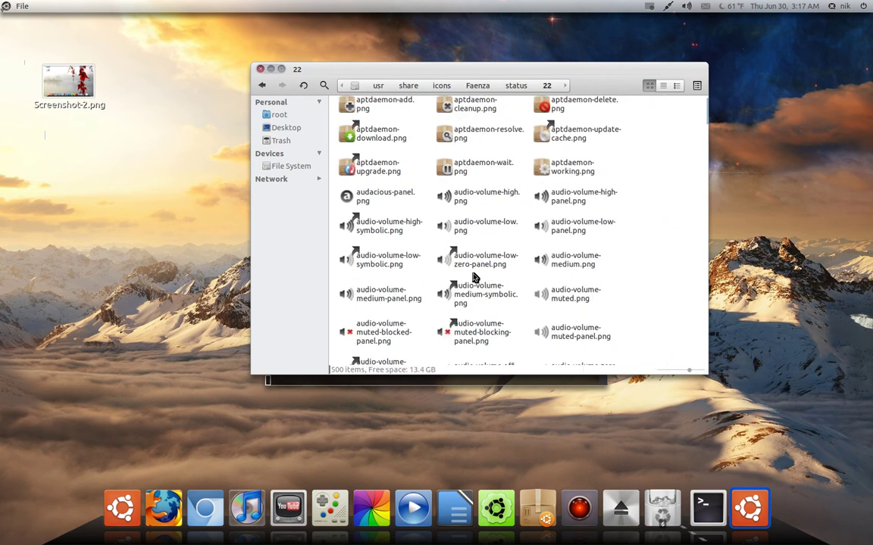
{"action": "type", "text": "in"}
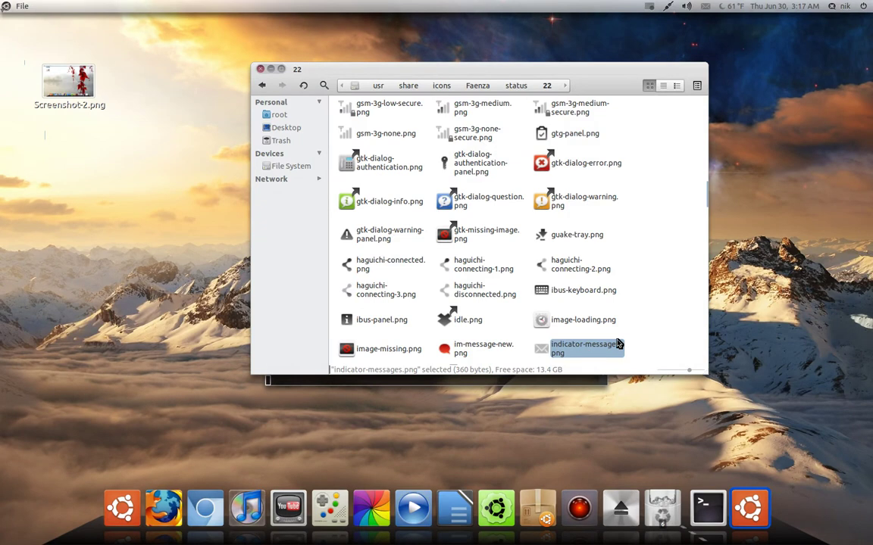
{"action": "scroll", "coordinate": [618, 343], "scroll_direction": "down", "scroll_amount": 1}
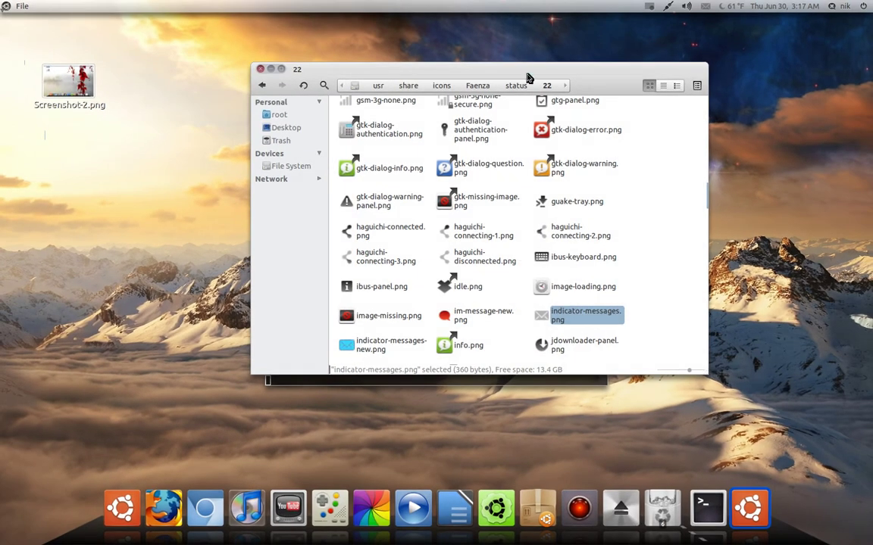
Move the file manager aside and copy indicator-messages-new.png onto the desktop.
{"action": "left_click_drag", "start_coordinate": [475, 69], "coordinate": [593, 50]}
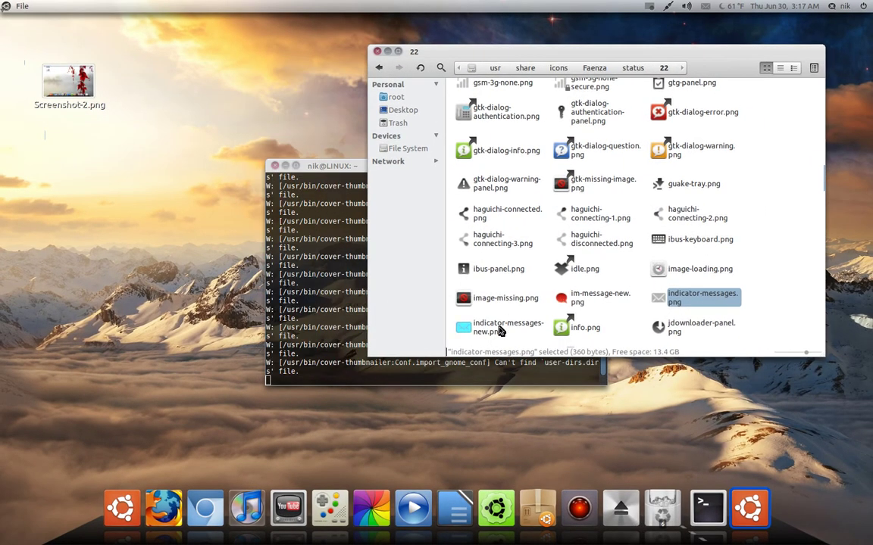
{"action": "left_click", "coordinate": [474, 330]}
{"action": "left_click_drag", "start_coordinate": [96, 211], "coordinate": [97, 212]}
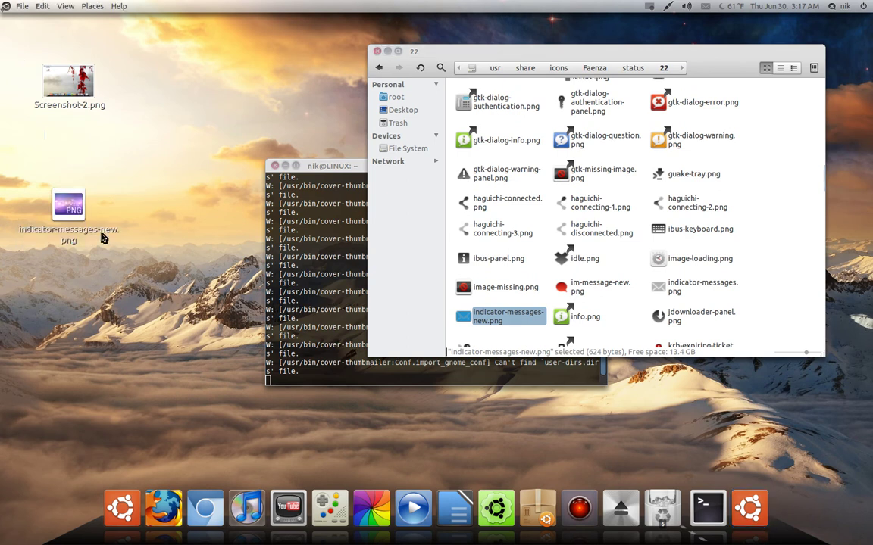
Open the desktop copy of indicator-messages-new.png with GIMP Image Editor.
{"action": "right_click", "coordinate": [80, 212]}
{"action": "mouse_move", "coordinate": [127, 241]}
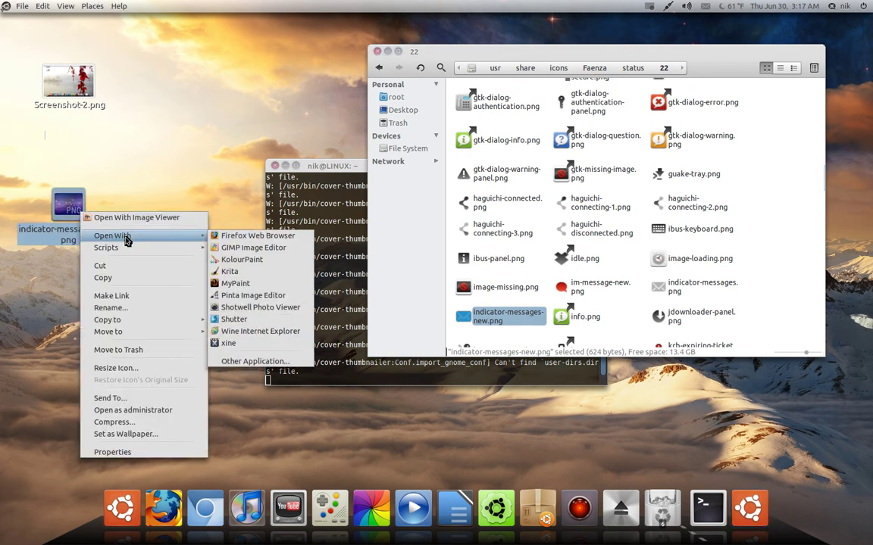
{"action": "left_click", "coordinate": [233, 248]}
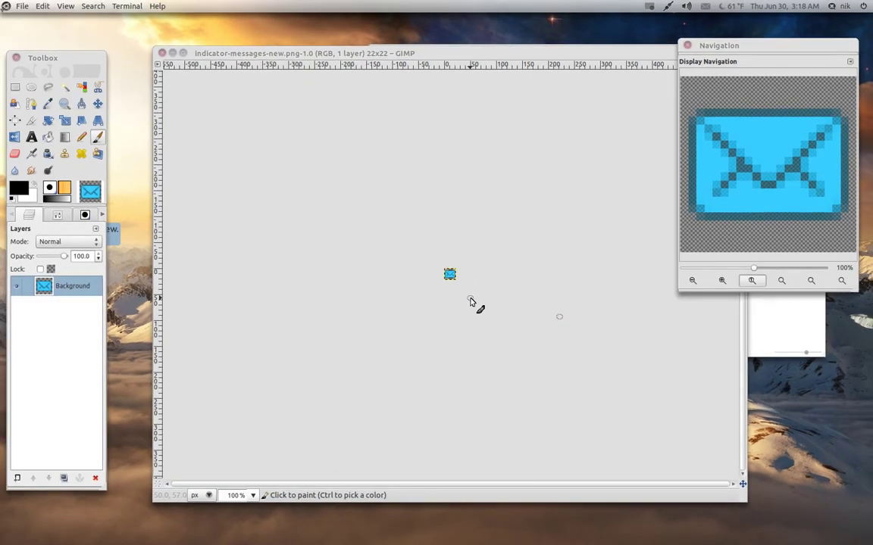
Zoom in, preview other hues via Colors > Colorize, cancel to keep the blue, and close the image.
{"action": "scroll", "coordinate": [470, 302], "scroll_direction": "up", "scroll_amount": 10}
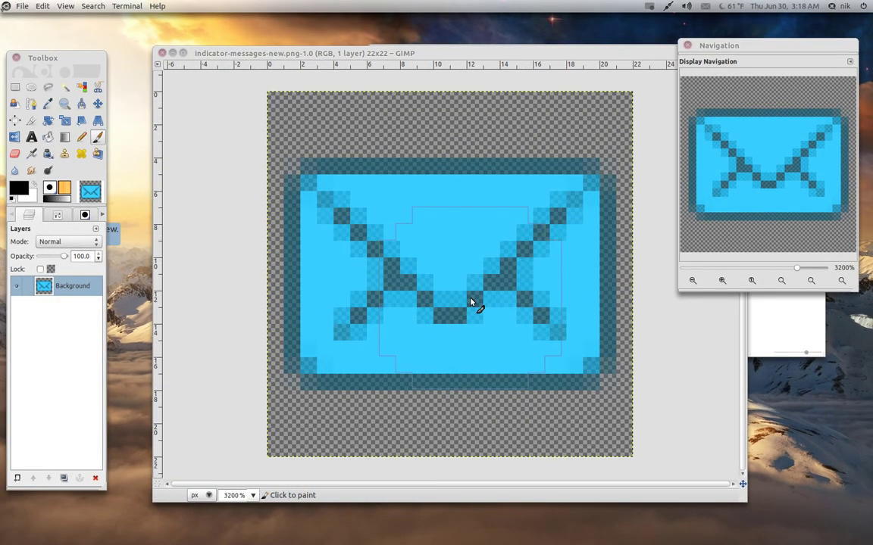
{"action": "left_click", "coordinate": [267, 56]}
{"action": "left_click", "coordinate": [167, 5]}
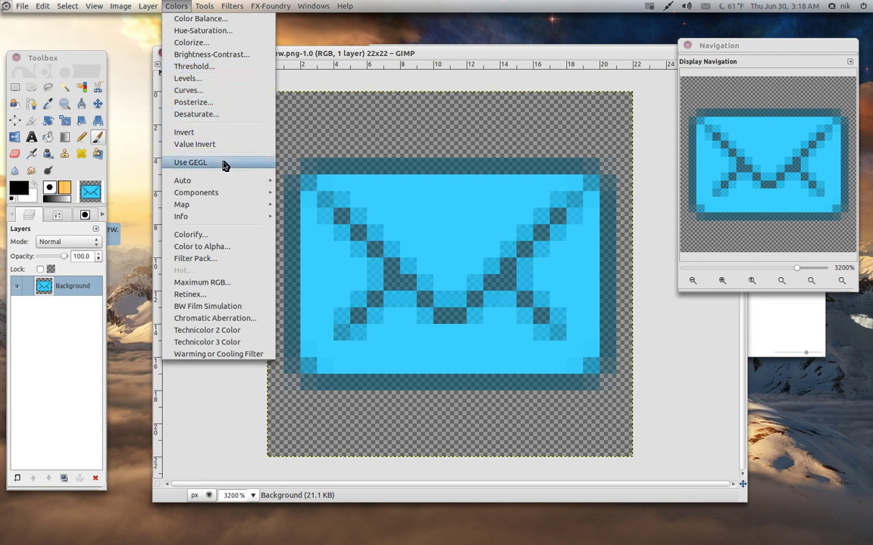
{"action": "left_click", "coordinate": [193, 42]}
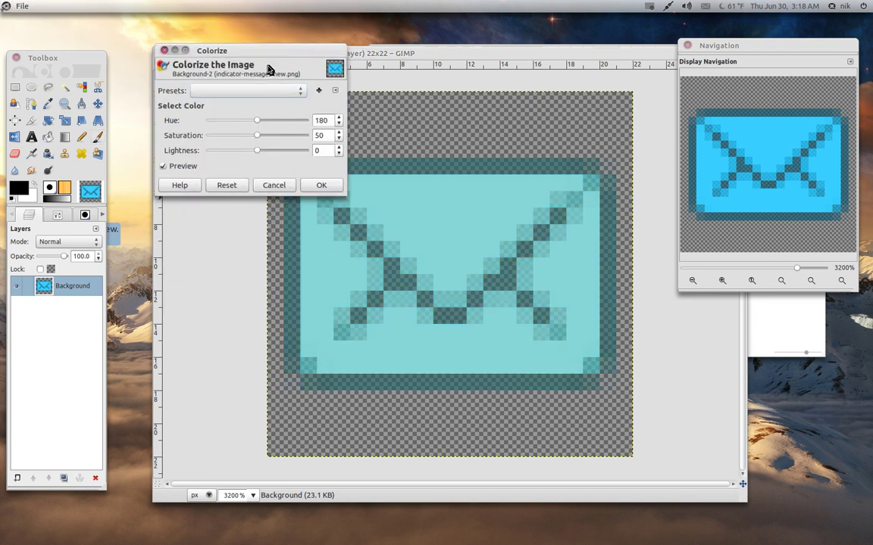
{"action": "left_click_drag", "start_coordinate": [268, 69], "coordinate": [219, 92]}
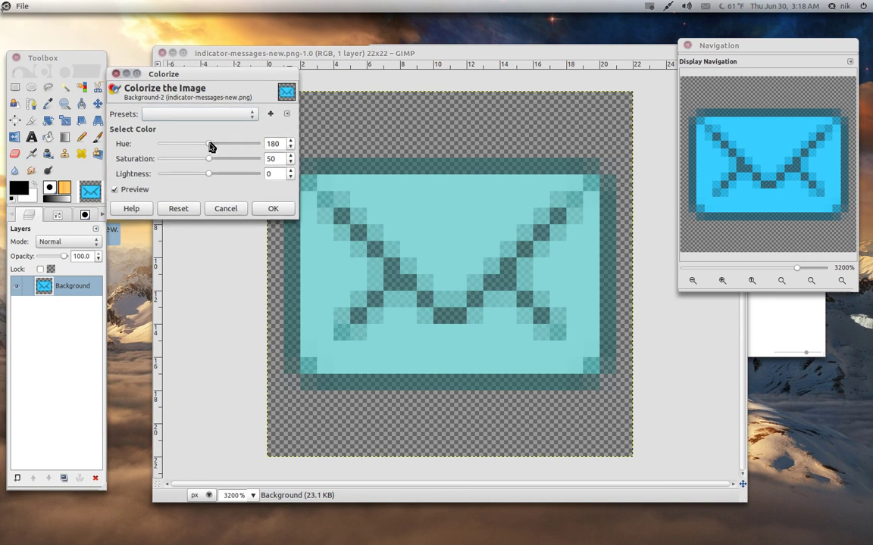
{"action": "mouse_move", "coordinate": [211, 147]}
{"action": "left_mouse_down"}
{"action": "mouse_move", "coordinate": [224, 143]}
{"action": "mouse_move", "coordinate": [188, 146]}
{"action": "mouse_move", "coordinate": [229, 149]}
{"action": "mouse_move", "coordinate": [185, 148]}
{"action": "mouse_move", "coordinate": [215, 148]}
{"action": "mouse_move", "coordinate": [199, 147]}
{"action": "left_mouse_up"}
{"action": "left_click", "coordinate": [225, 210]}
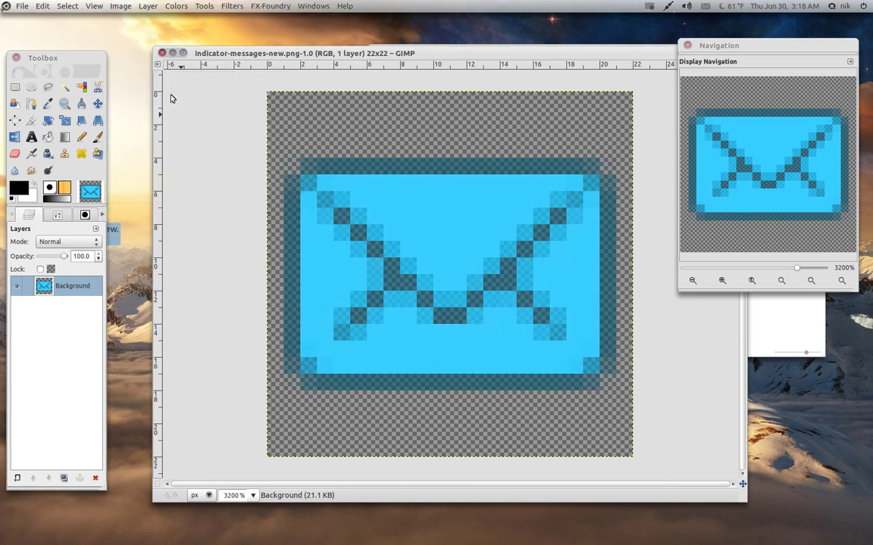
{"action": "left_click", "coordinate": [162, 53]}
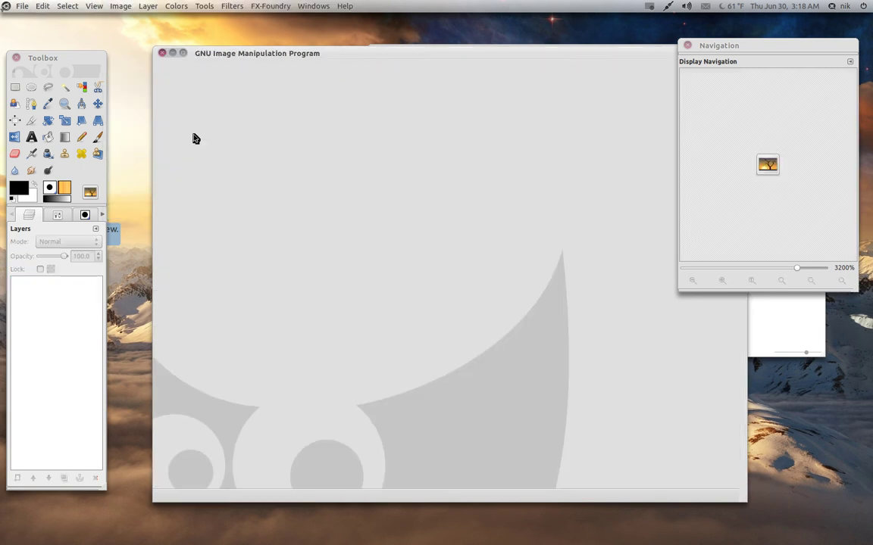
Quit GIMP and rearrange the terminal and file manager to uncover the desktop icons.
{"action": "left_click", "coordinate": [162, 53]}
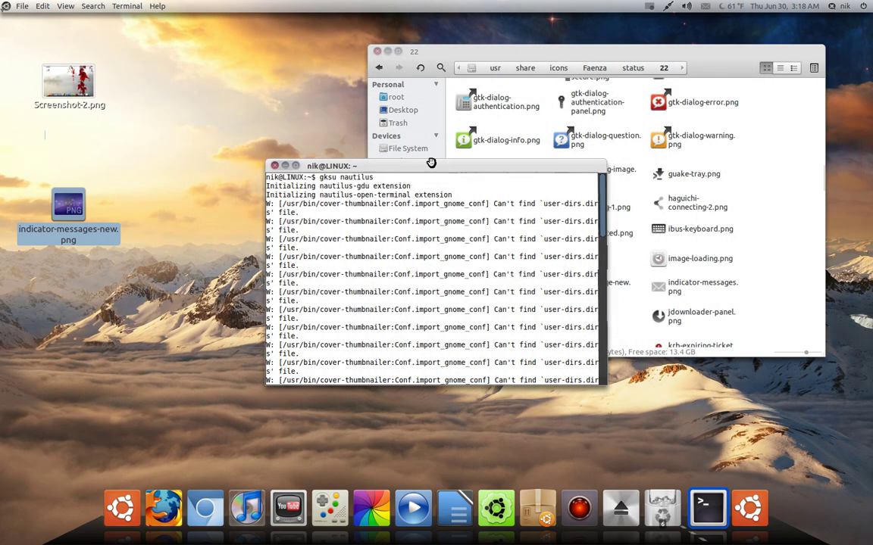
{"action": "left_click_drag", "start_coordinate": [525, 180], "coordinate": [288, 89]}
{"action": "left_click_drag", "start_coordinate": [515, 329], "coordinate": [494, 328]}
{"action": "left_click", "coordinate": [422, 315]}
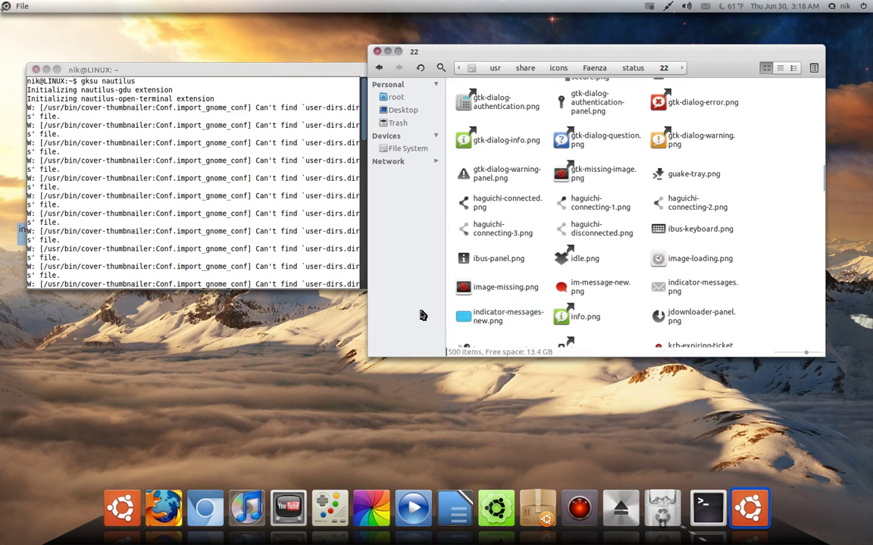
{"action": "left_click_drag", "start_coordinate": [110, 72], "coordinate": [218, 367]}
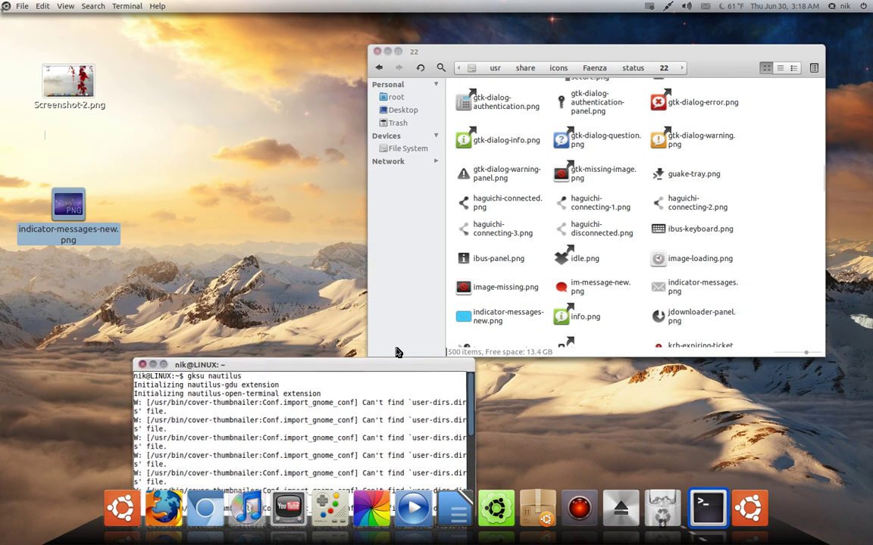
Delete the old indicator-messages-new.png in status/22 and copy the desktop version in.
{"action": "left_click", "coordinate": [478, 320]}
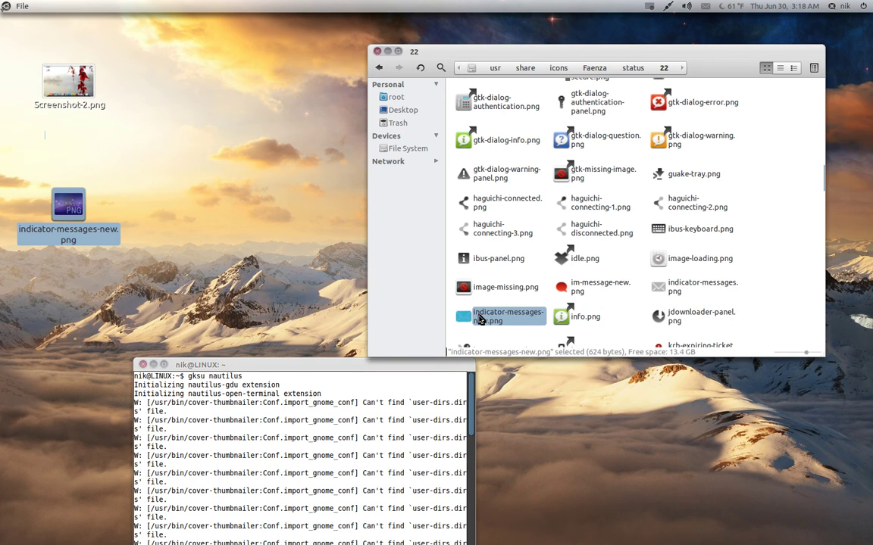
{"action": "key", "text": "Delete"}
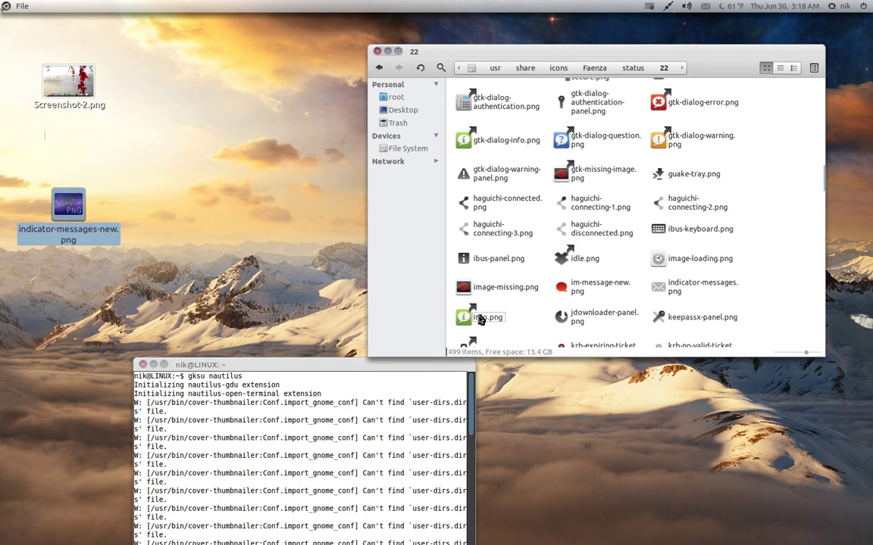
{"action": "left_click_drag", "start_coordinate": [76, 216], "coordinate": [774, 313]}
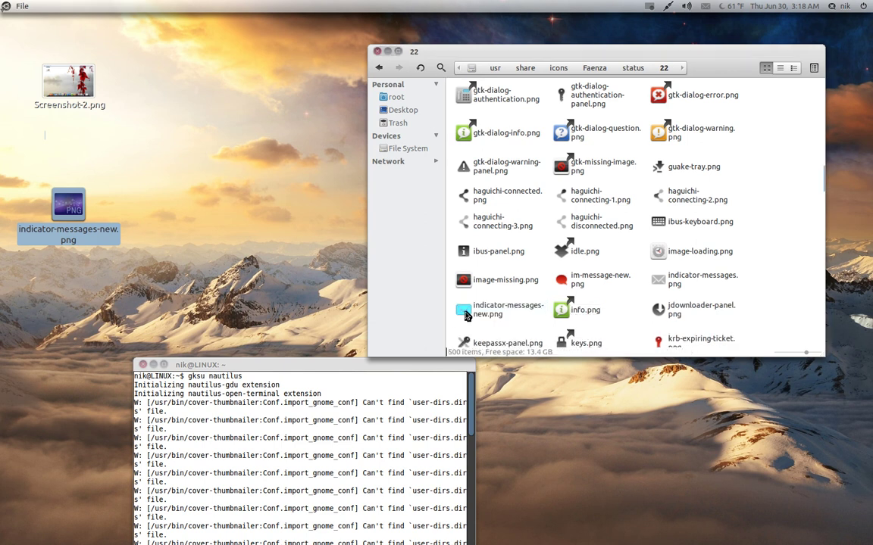
Close the file manager and the terminal, confirming despite the running process.
{"action": "left_click", "coordinate": [377, 53]}
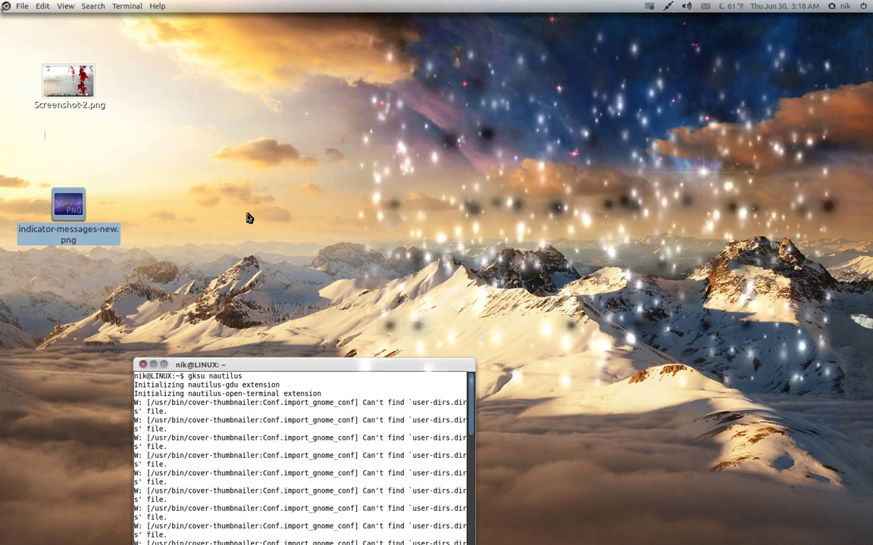
{"action": "left_click", "coordinate": [144, 367]}
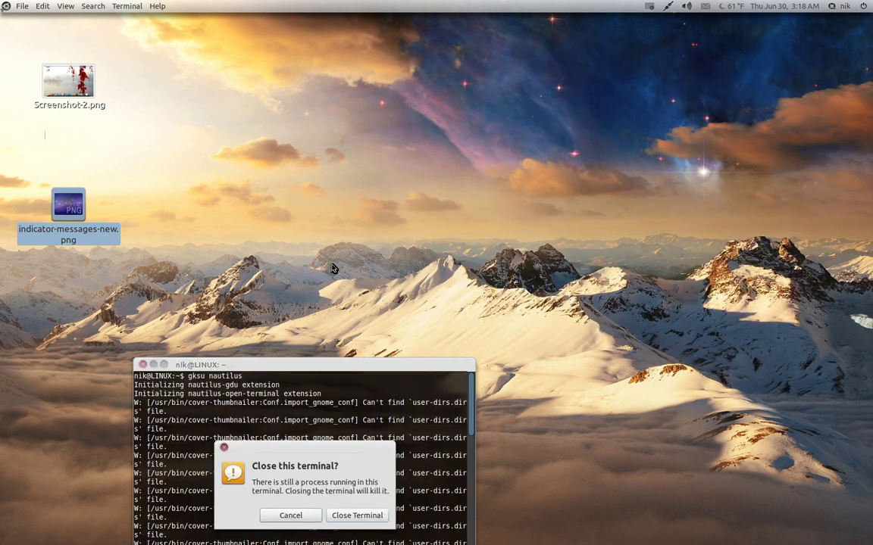
{"action": "left_click", "coordinate": [356, 516]}
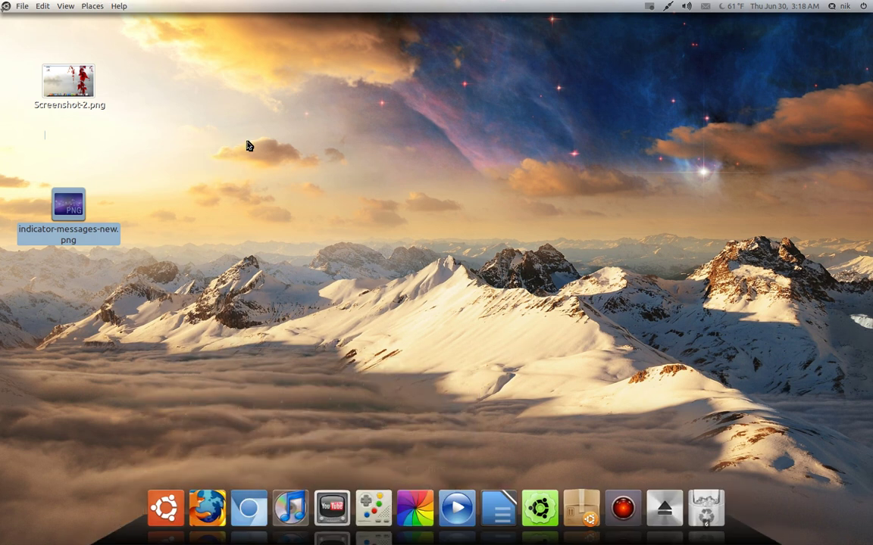
{"action": "double_click", "coordinate": [70, 82]}
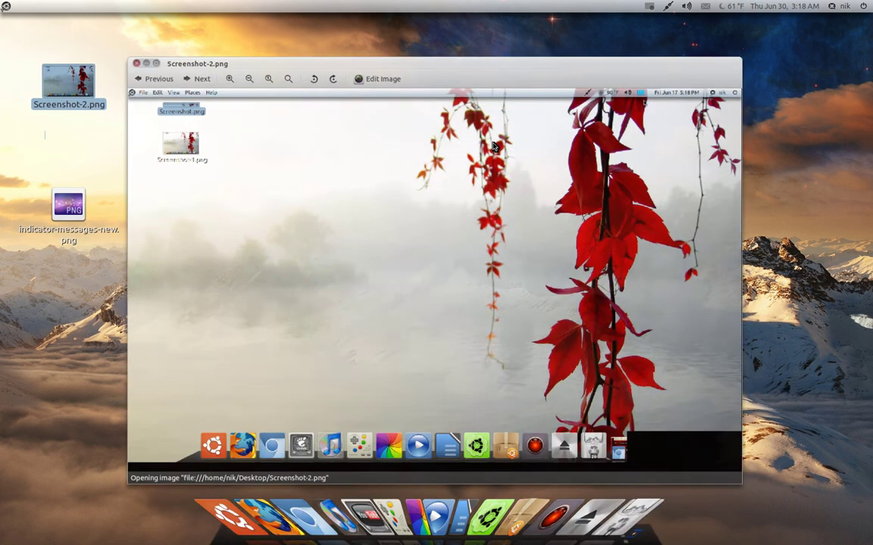
{"action": "scroll", "coordinate": [661, 151], "scroll_direction": "up", "scroll_amount": 10}
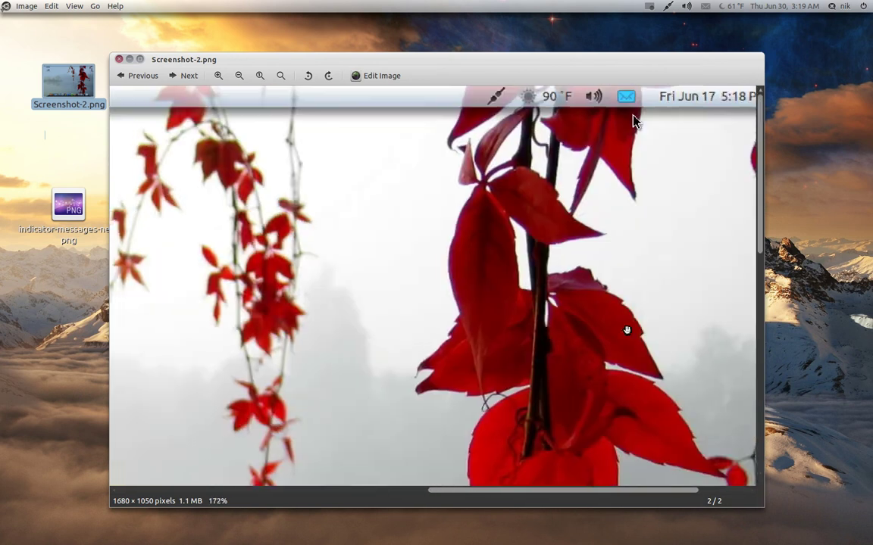
{"action": "scroll", "coordinate": [621, 174], "scroll_direction": "up", "scroll_amount": 4}
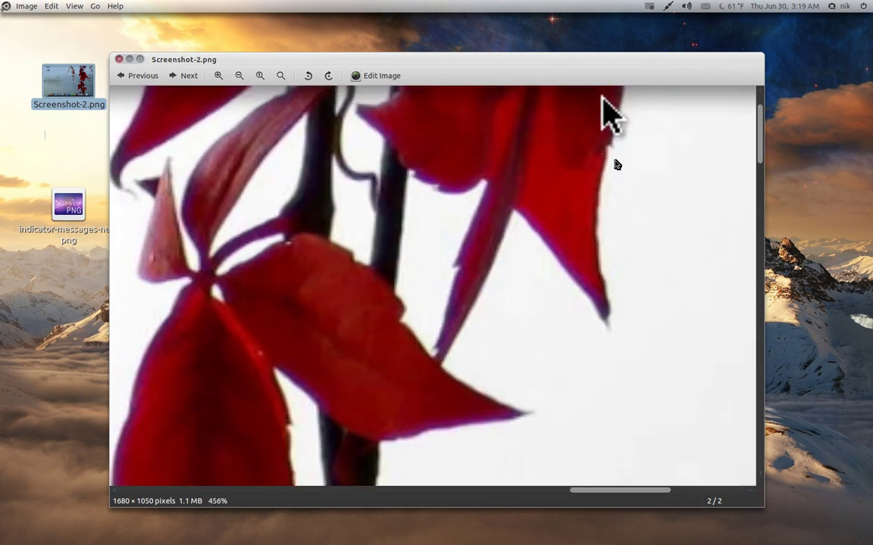
{"action": "left_click_drag", "start_coordinate": [616, 164], "coordinate": [600, 276]}
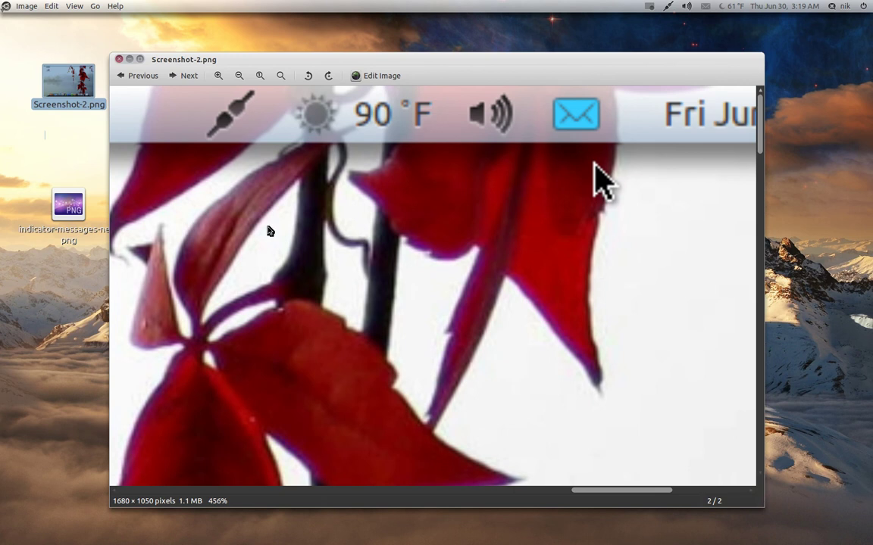
{"action": "left_click", "coordinate": [119, 58]}
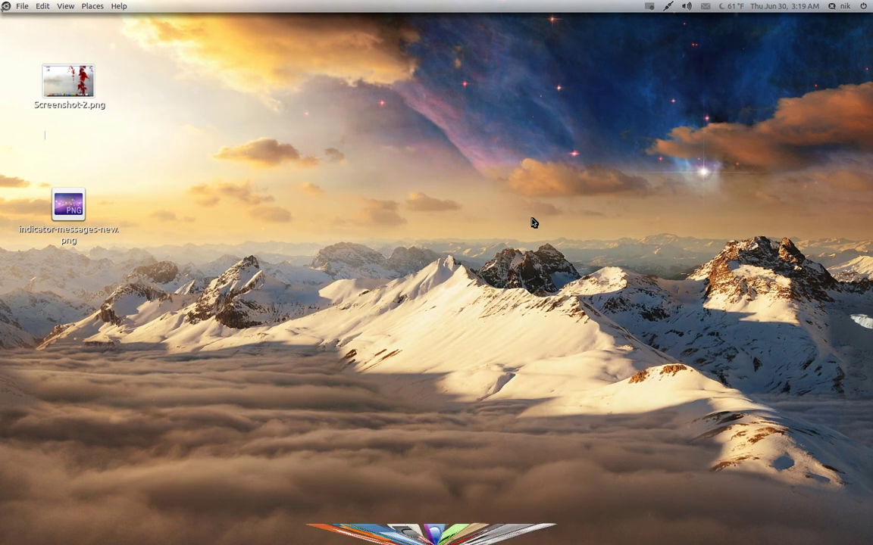